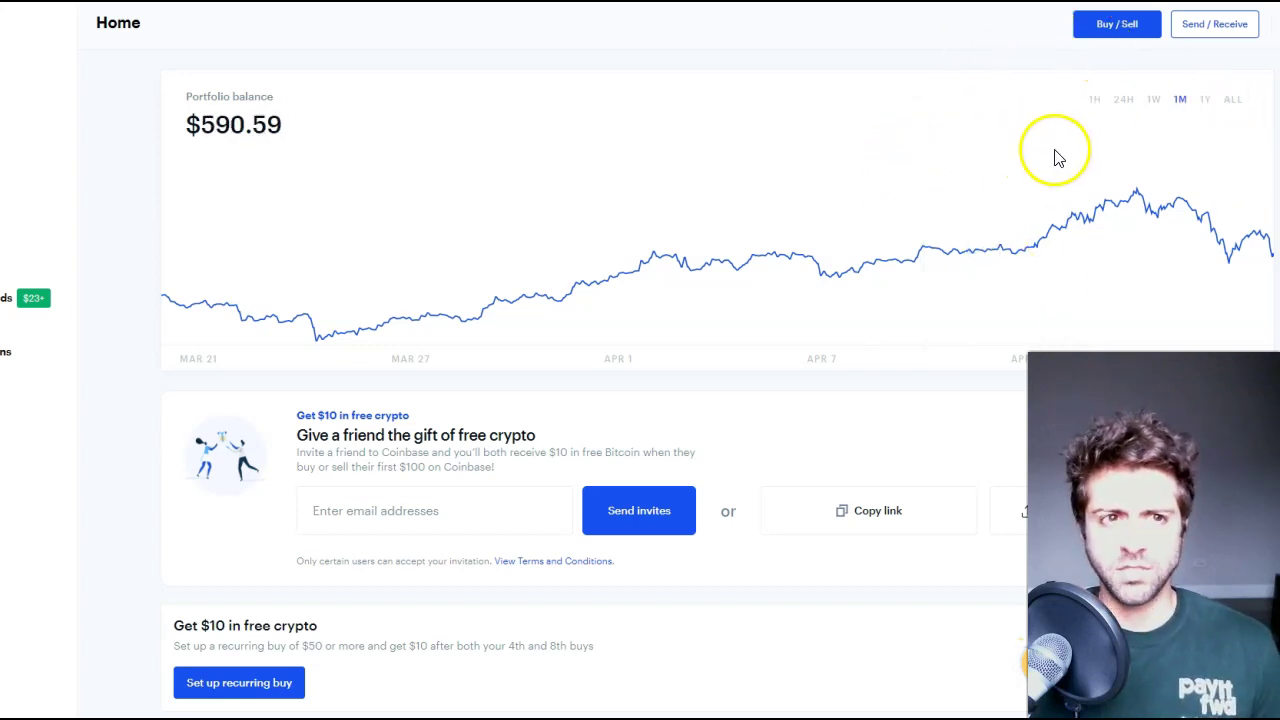
- Start a Buy / Sell purchase and choose USD Coin as the asset
click(1120, 26)
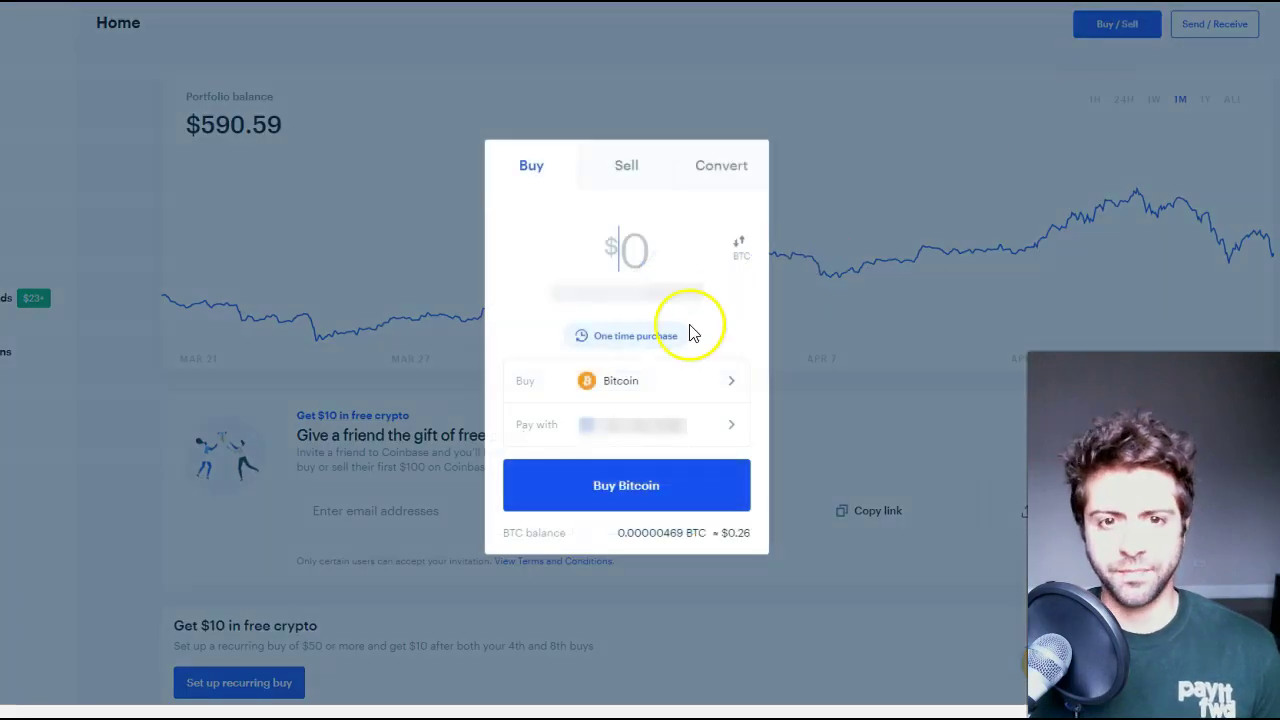
click(622, 384)
scroll(575, 350, down, 1)
scroll(578, 349, down, 4)
scroll(560, 360, up, 2)
scroll(598, 376, up, 3)
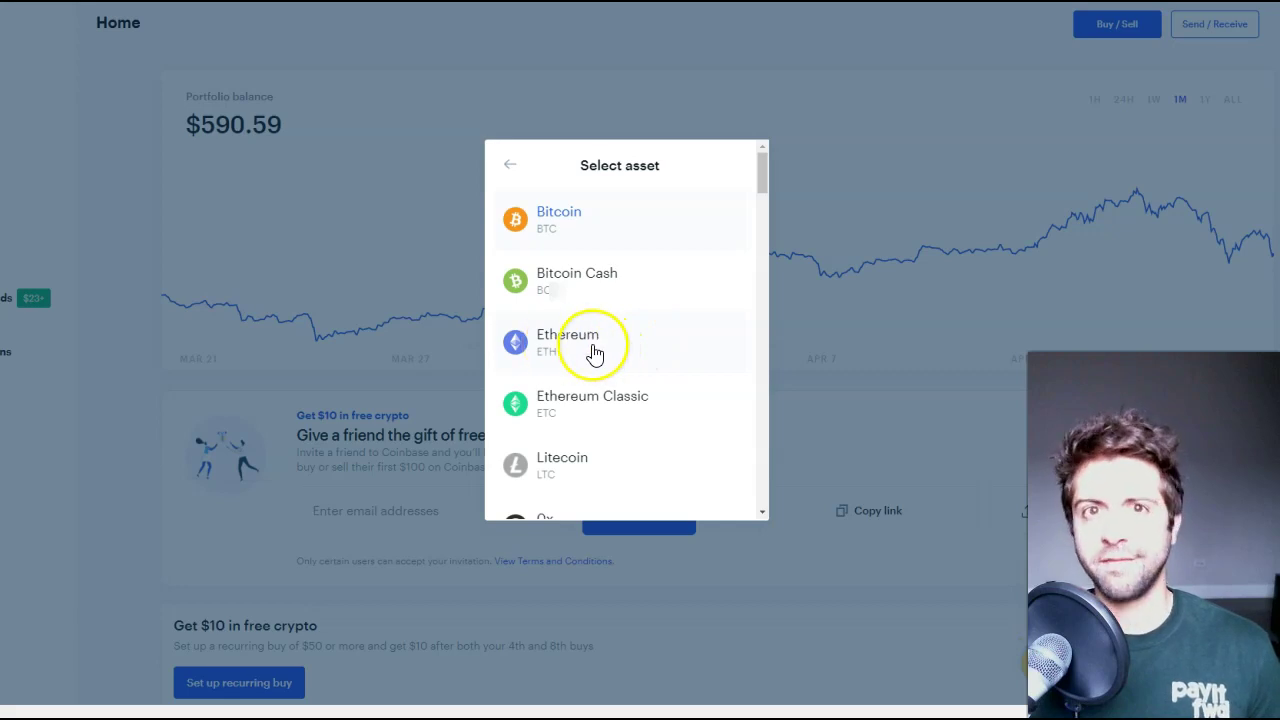
scroll(594, 354, down, 2)
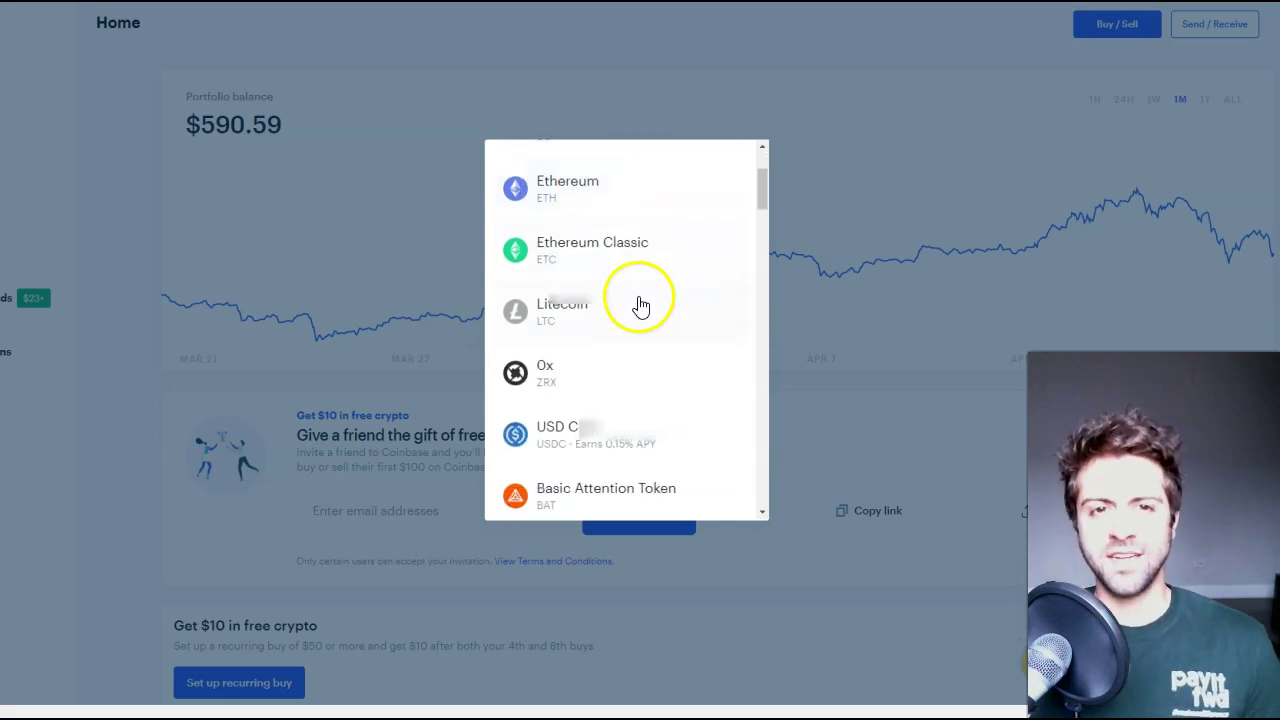
scroll(634, 296, up, 2)
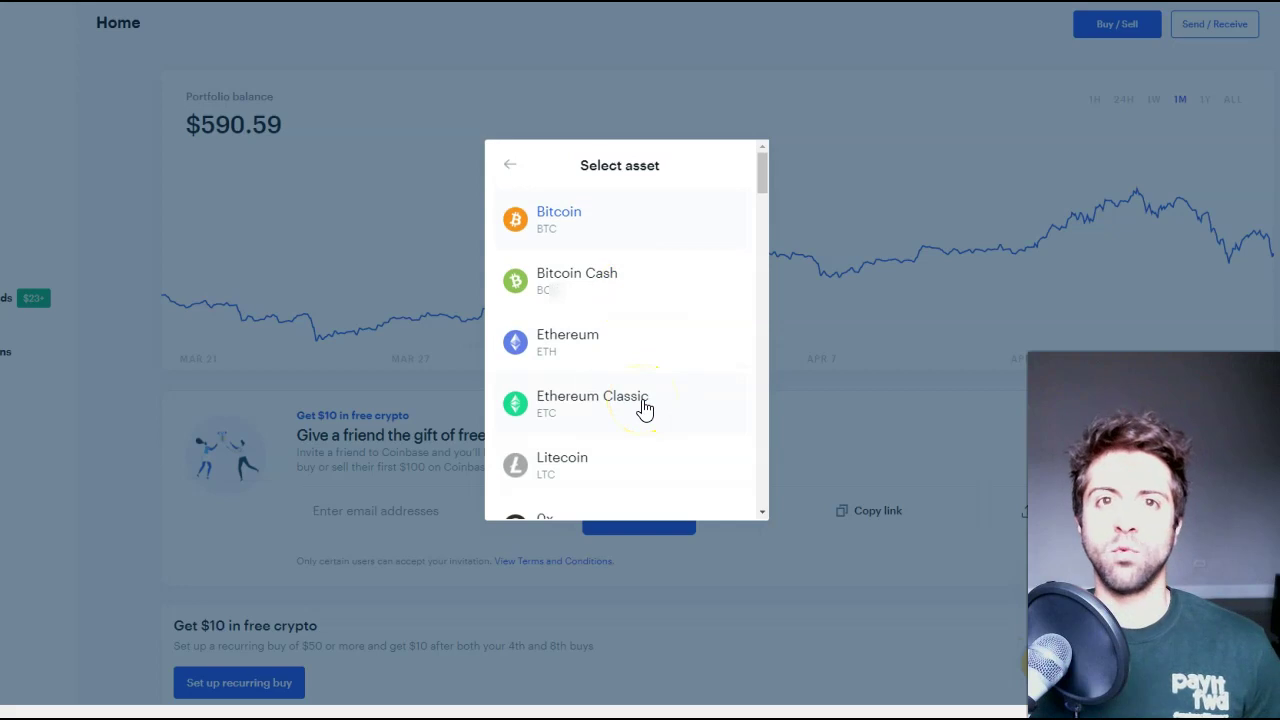
scroll(640, 375, down, 3)
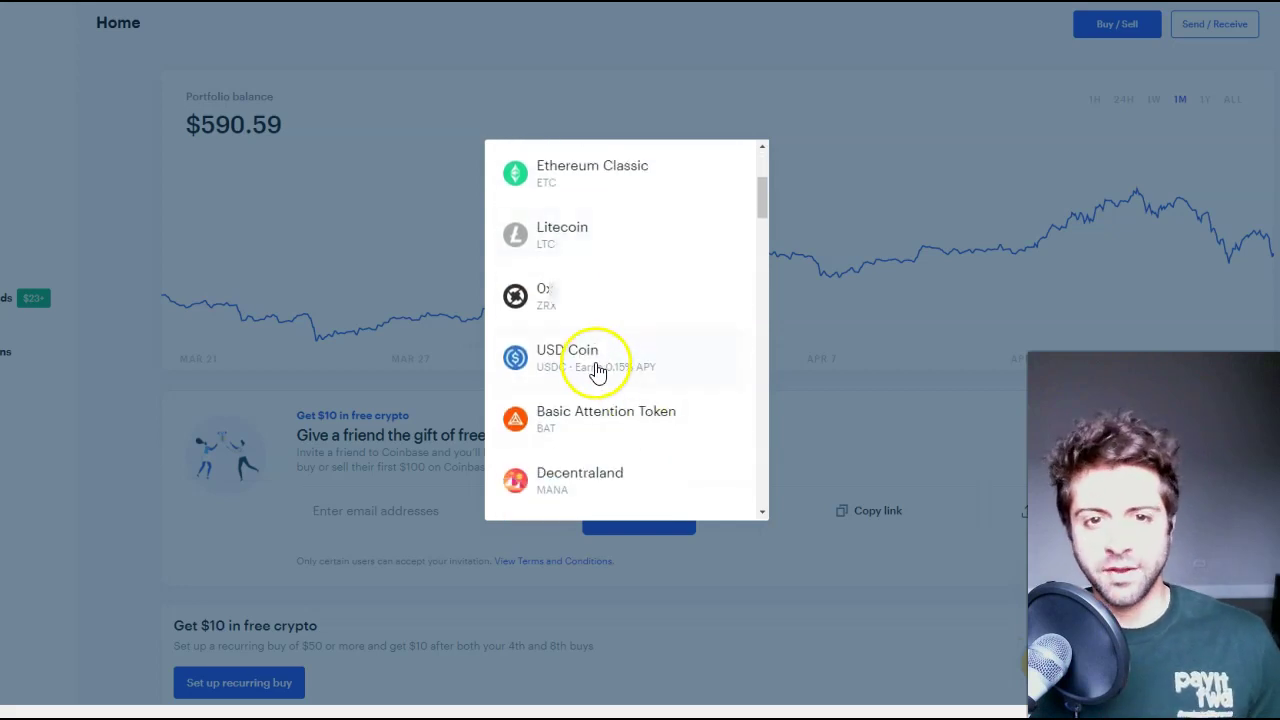
click(597, 372)
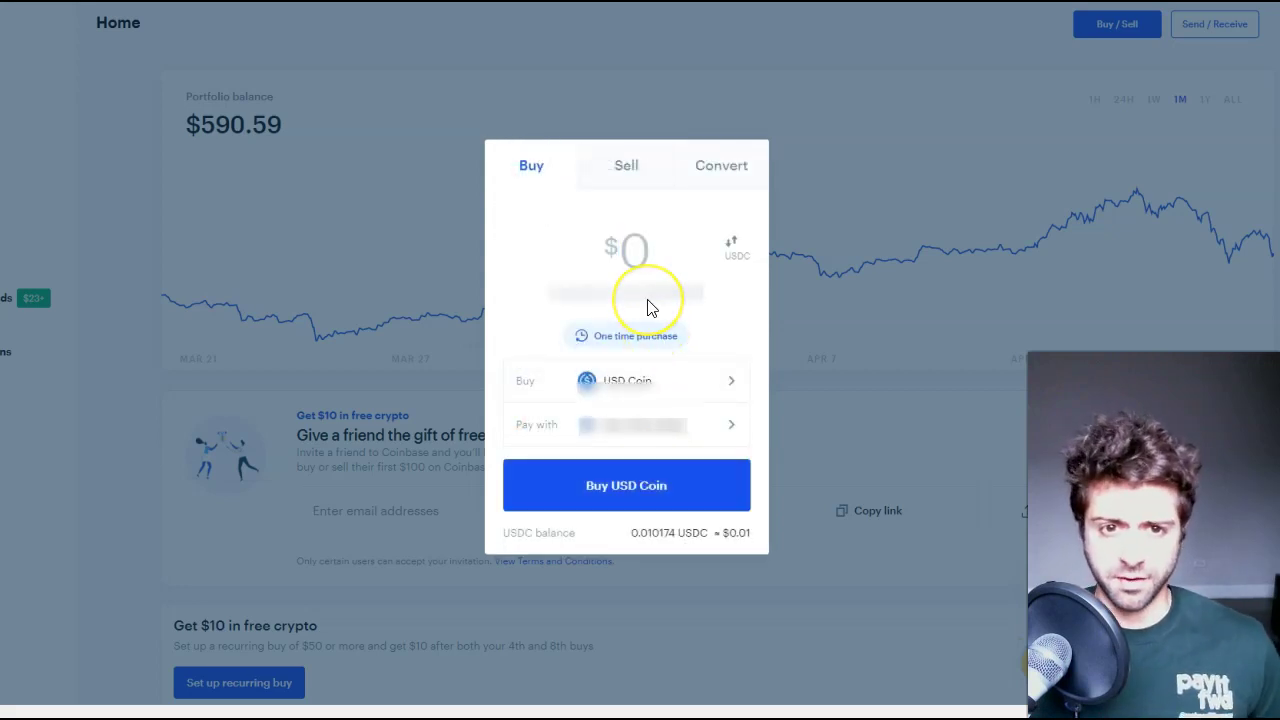
- Enter $100, preview the USD Coin order with its $0.00 fee, then go back to editing
text(100)
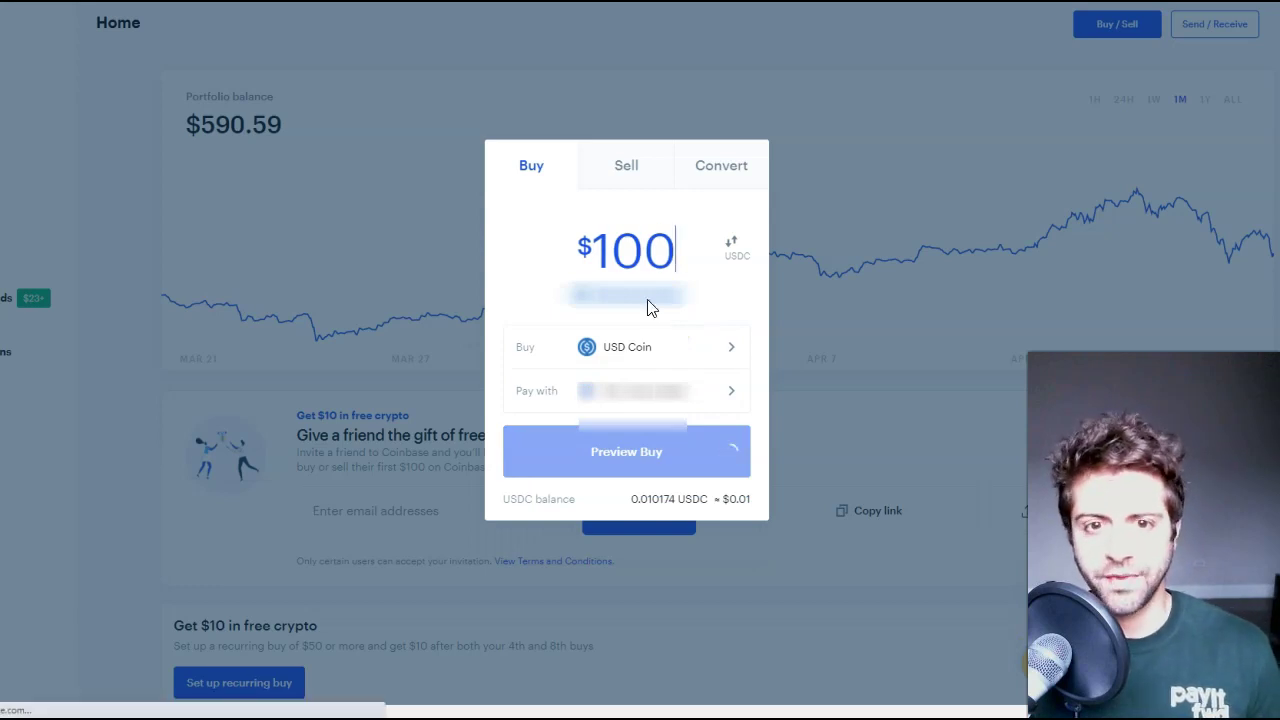
click(644, 455)
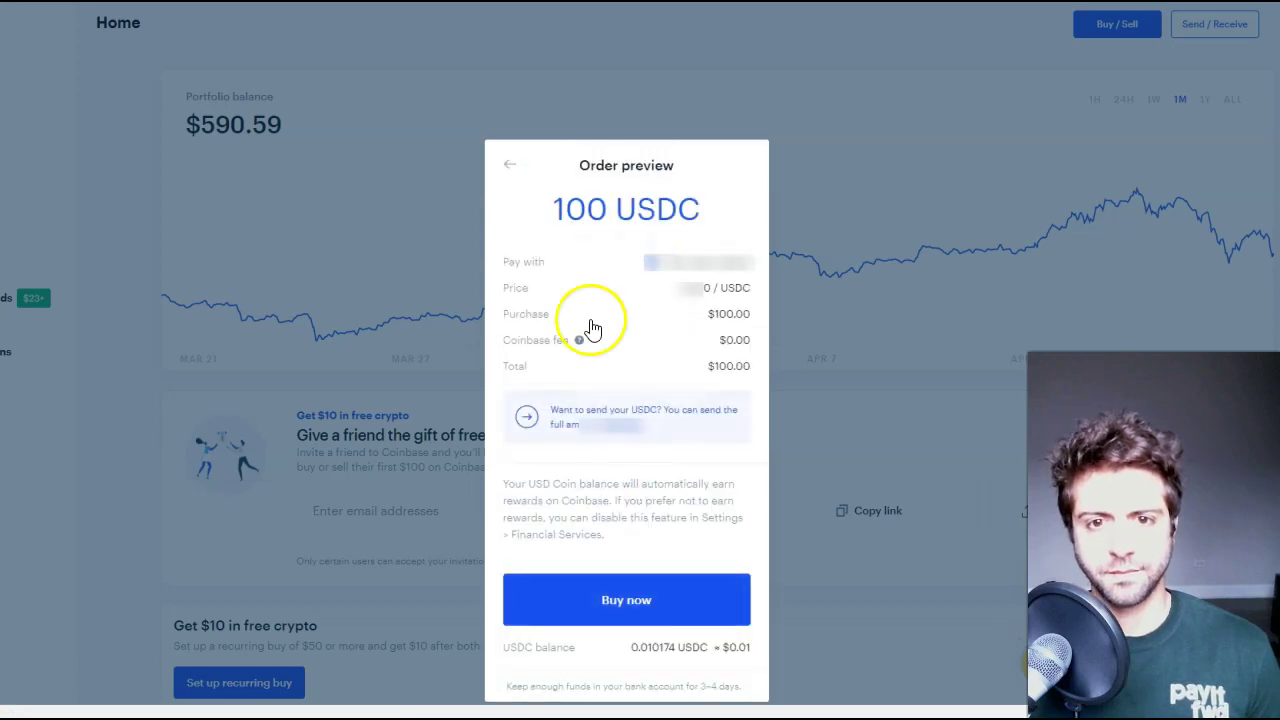
click(718, 343)
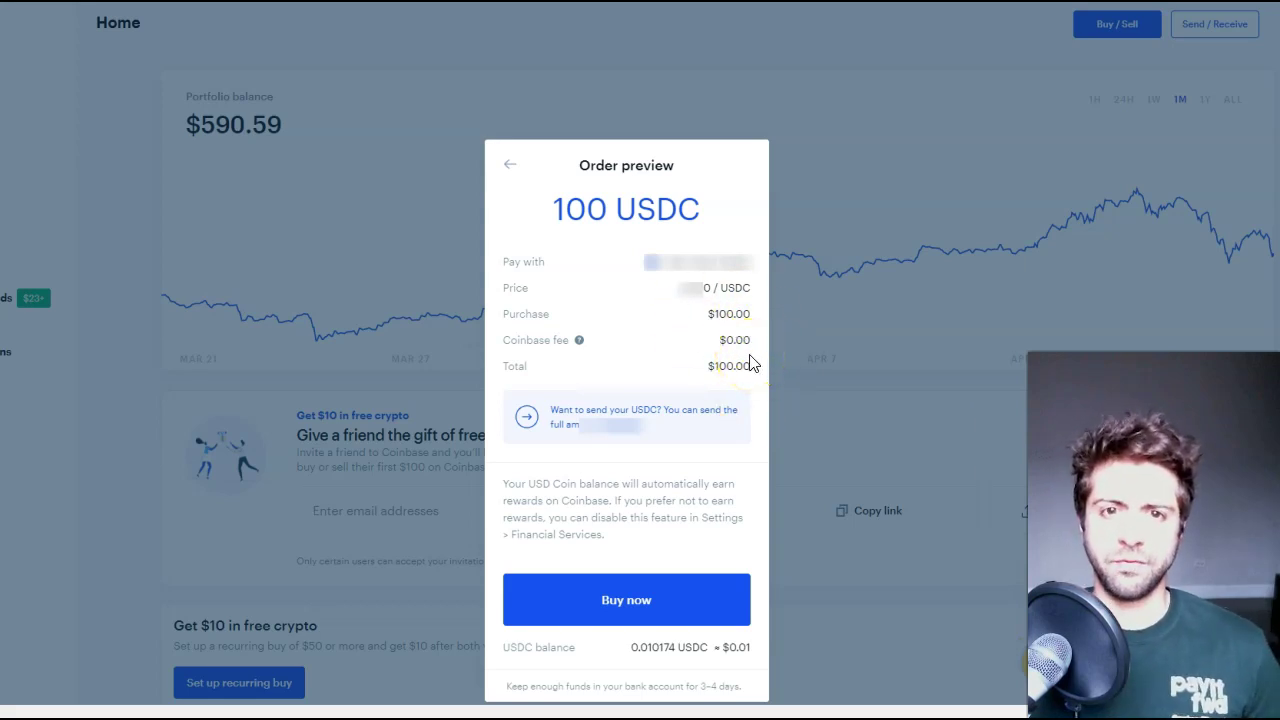
click(512, 170)
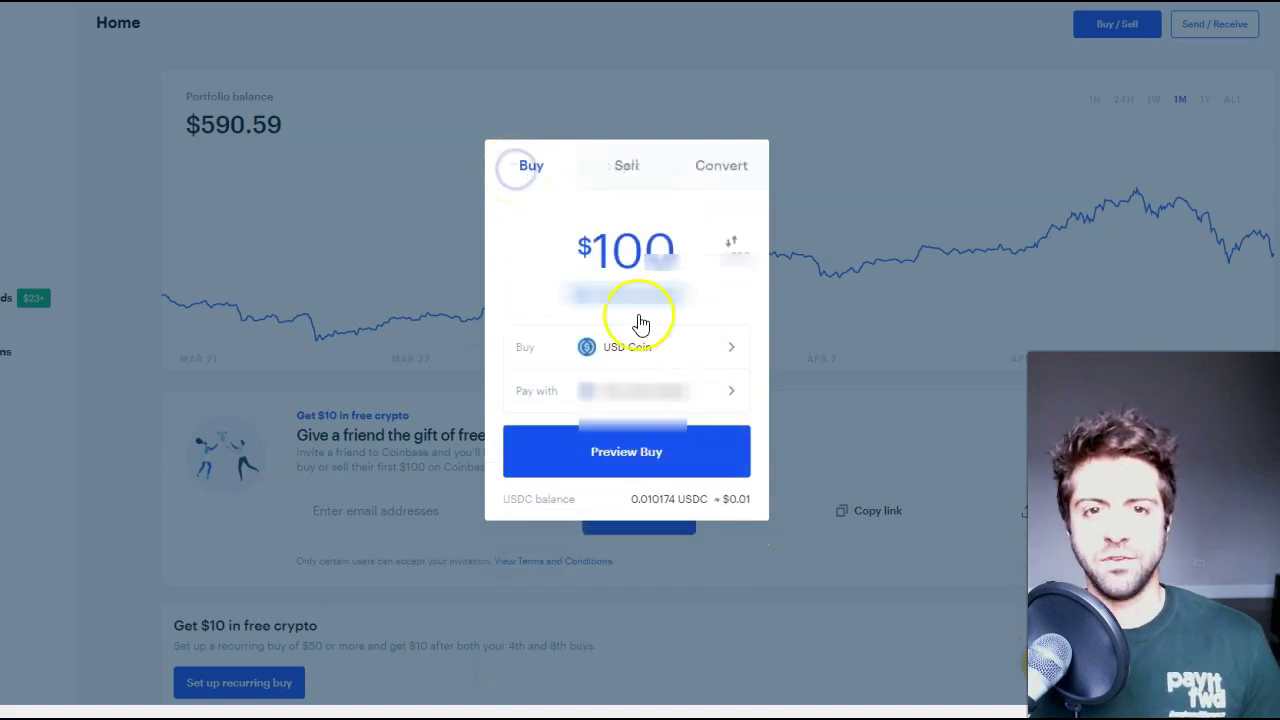
- Switch to Ethereum at $100, preview the 0.04601494 ETH order ($2.99 fee), and close it unbought
click(628, 345)
click(620, 355)
text(100)
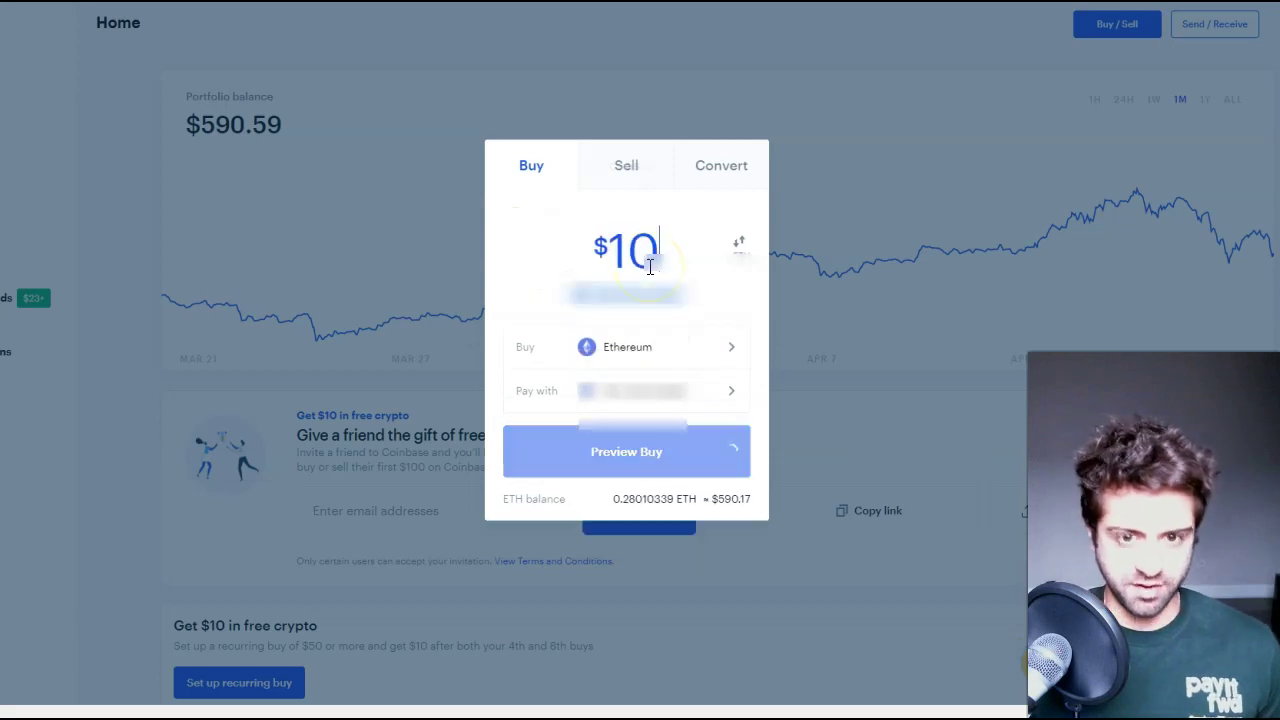
click(648, 465)
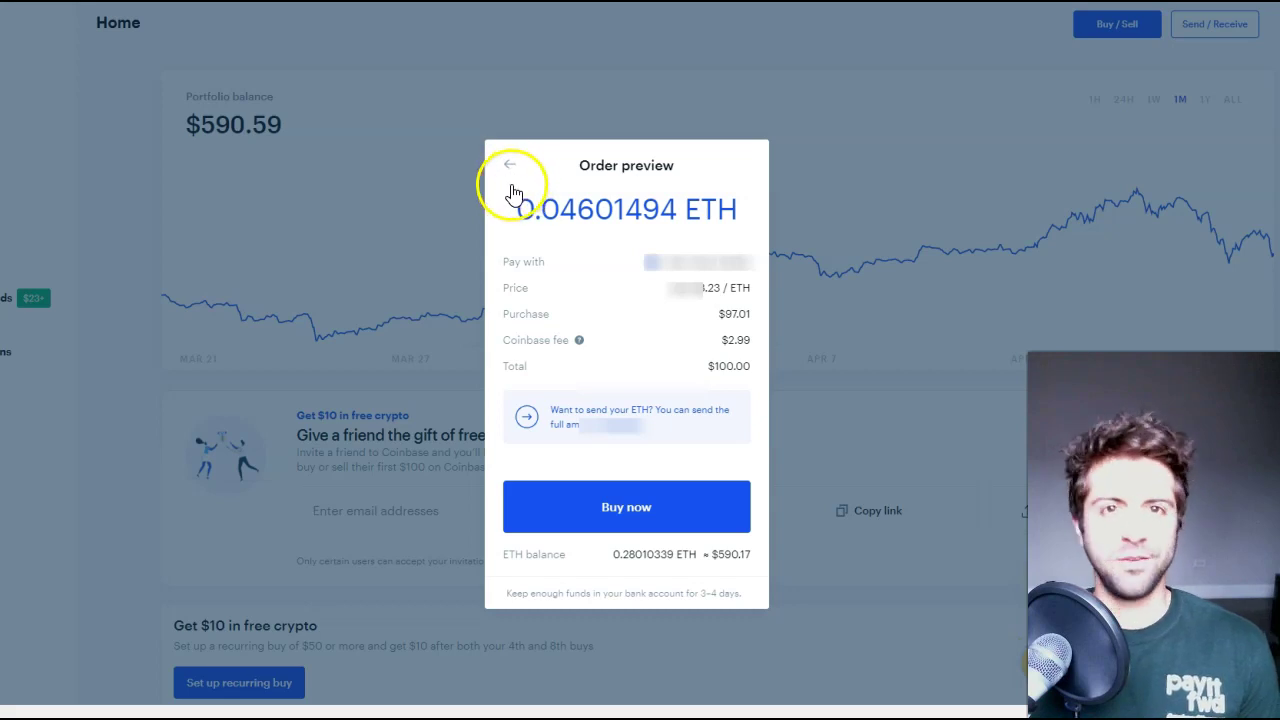
click(517, 174)
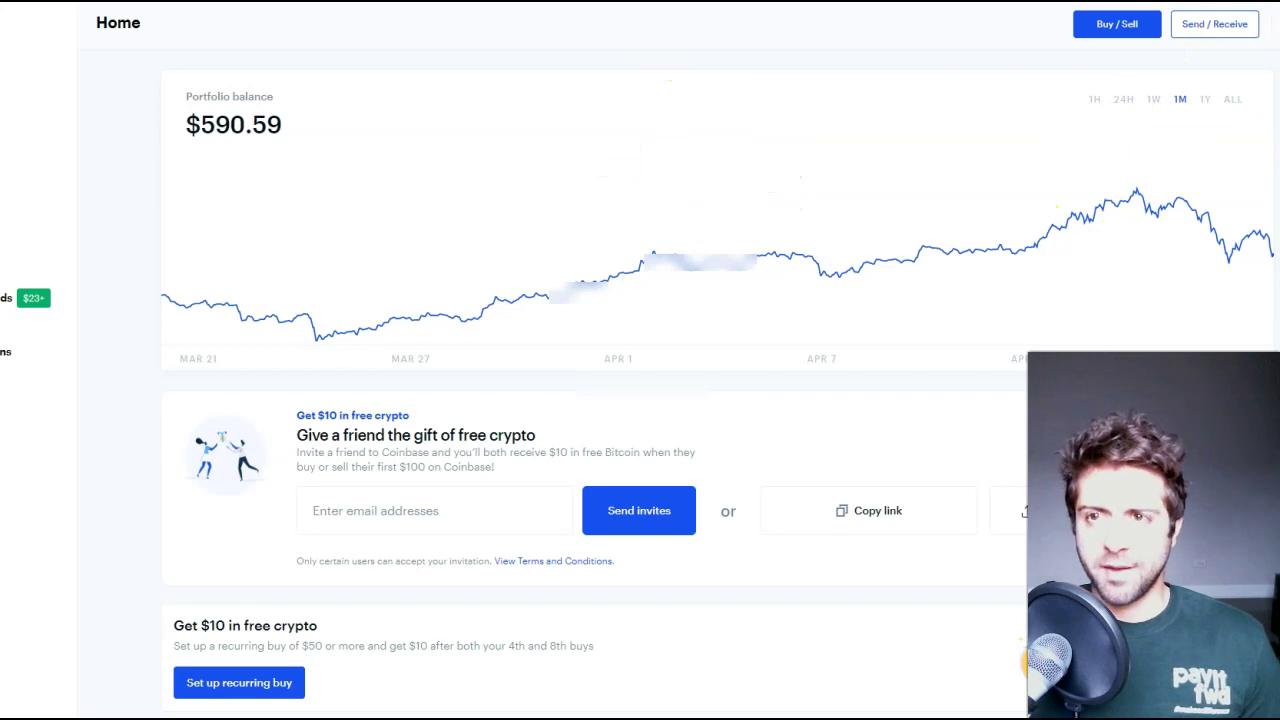
- Copy the MetaMask wallet address and dismiss the wallet popup
click(1216, 30)
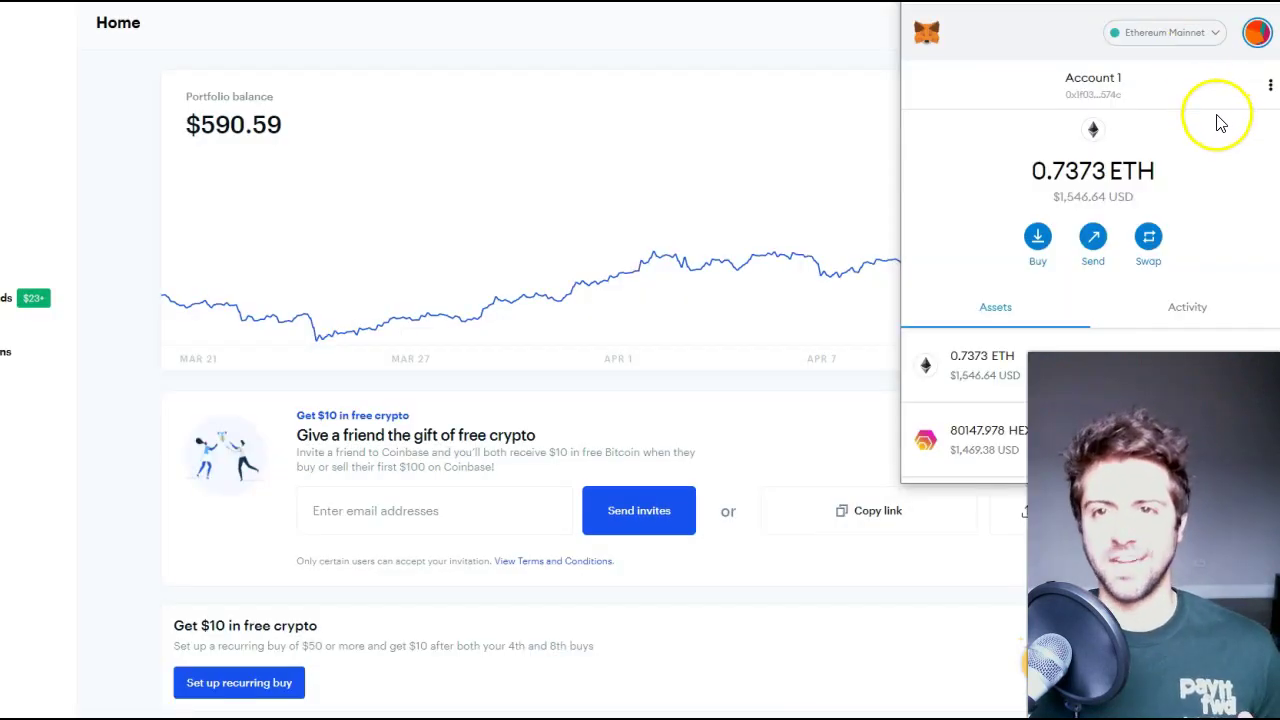
click(1089, 84)
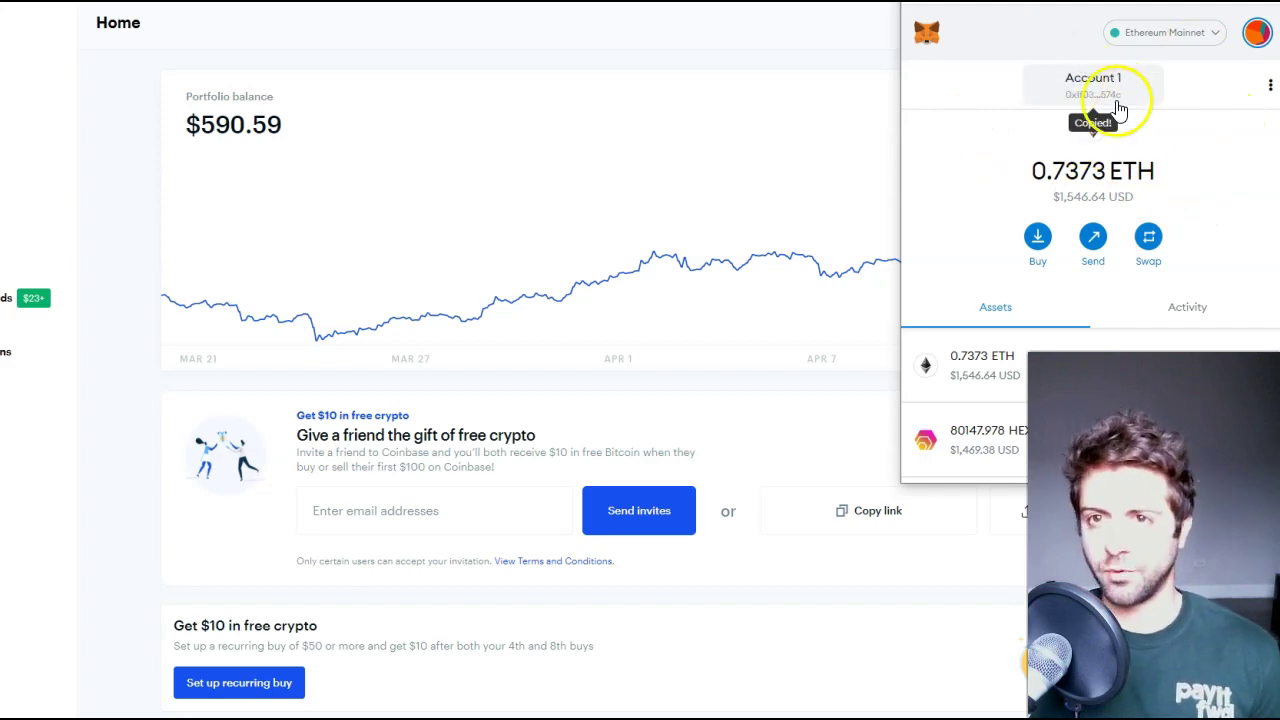
click(845, 98)
- Fill the ETH send form with the pasted MetaMask address and the full $587.39 balance, then close it
click(1215, 35)
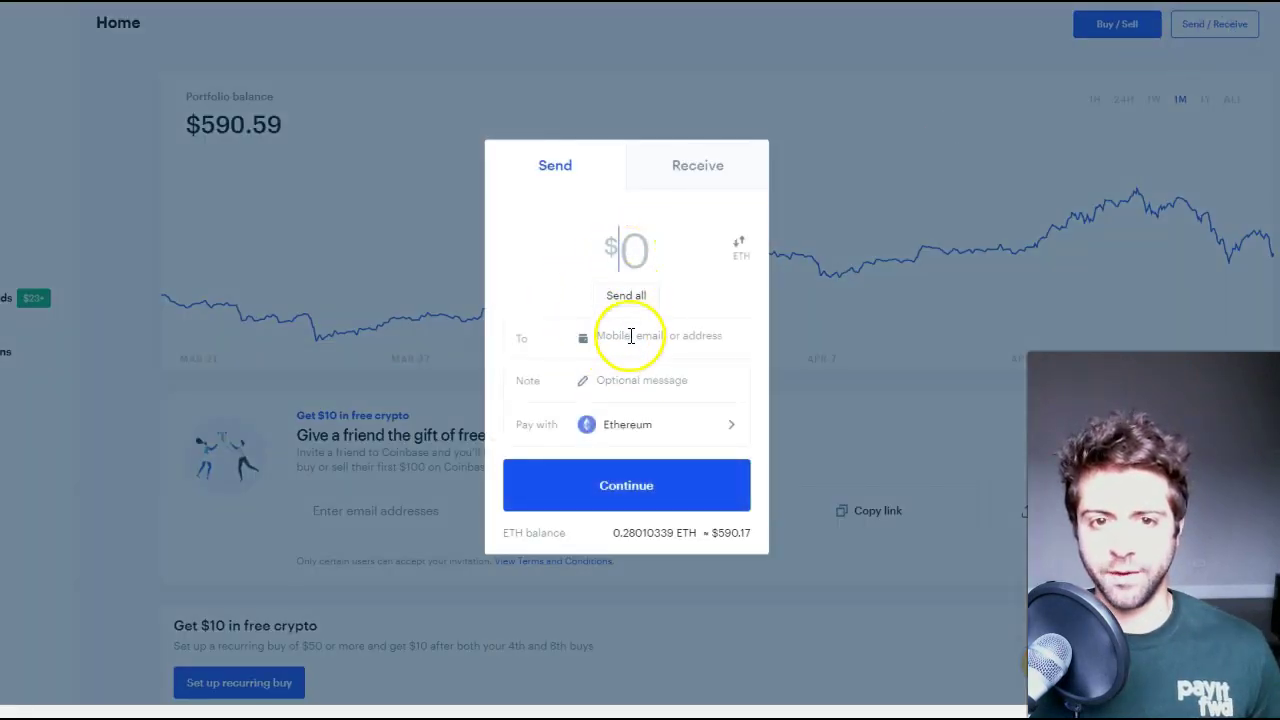
click(626, 335)
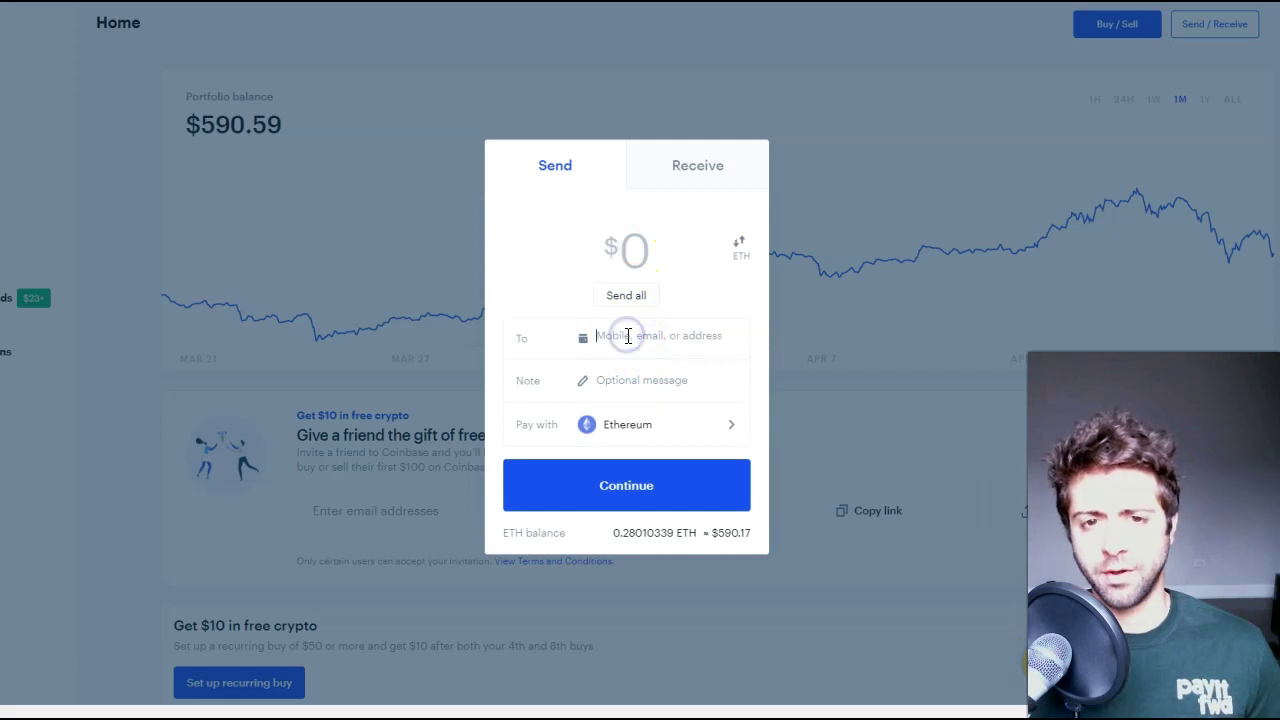
text(0x1f032Ec74c30582C76a5C231ab2C150943AF574c)
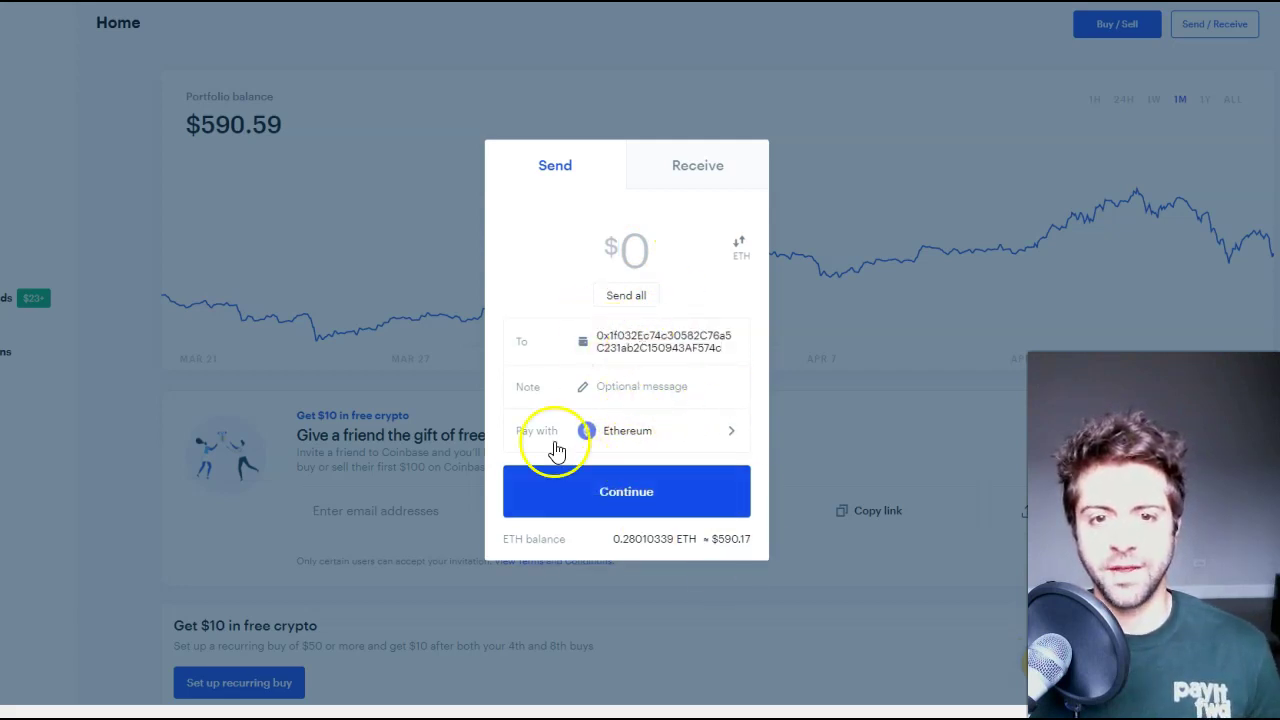
click(624, 295)
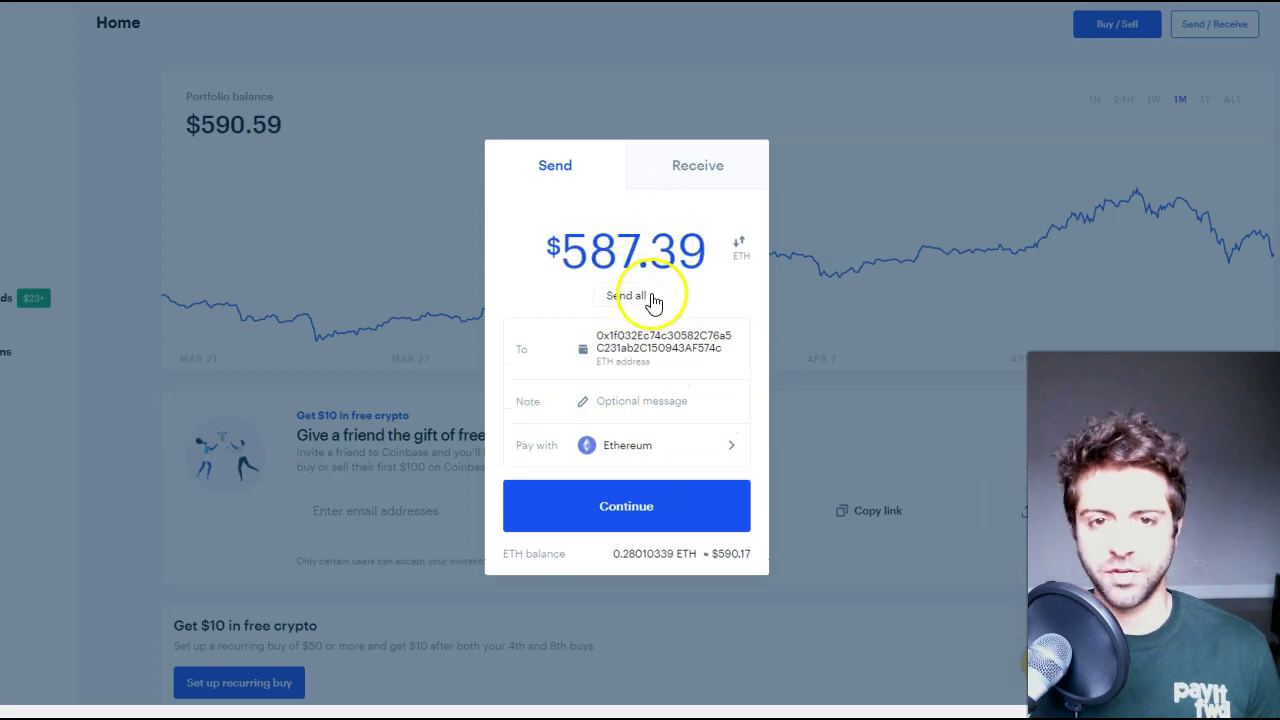
click(908, 133)
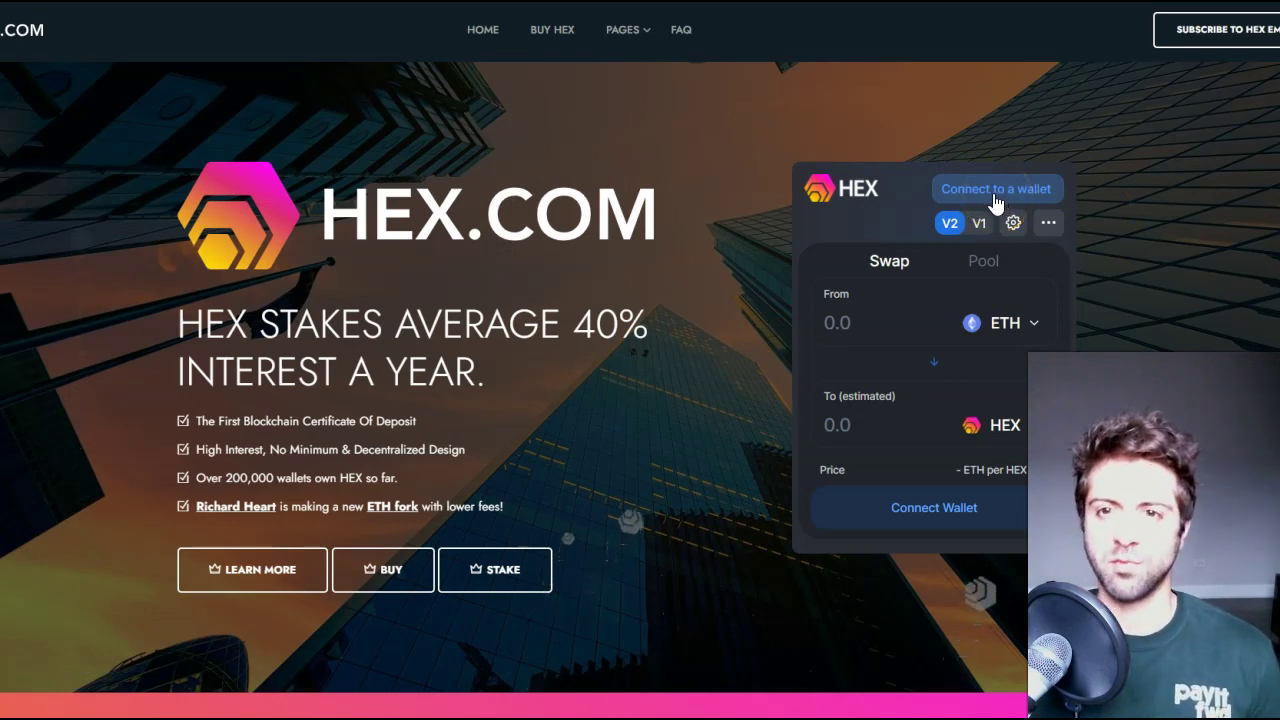
- Connect MetaMask, set the swap to the full 0.727322 ETH for about 96998.2 HEX, and confirm
click(993, 200)
click(940, 308)
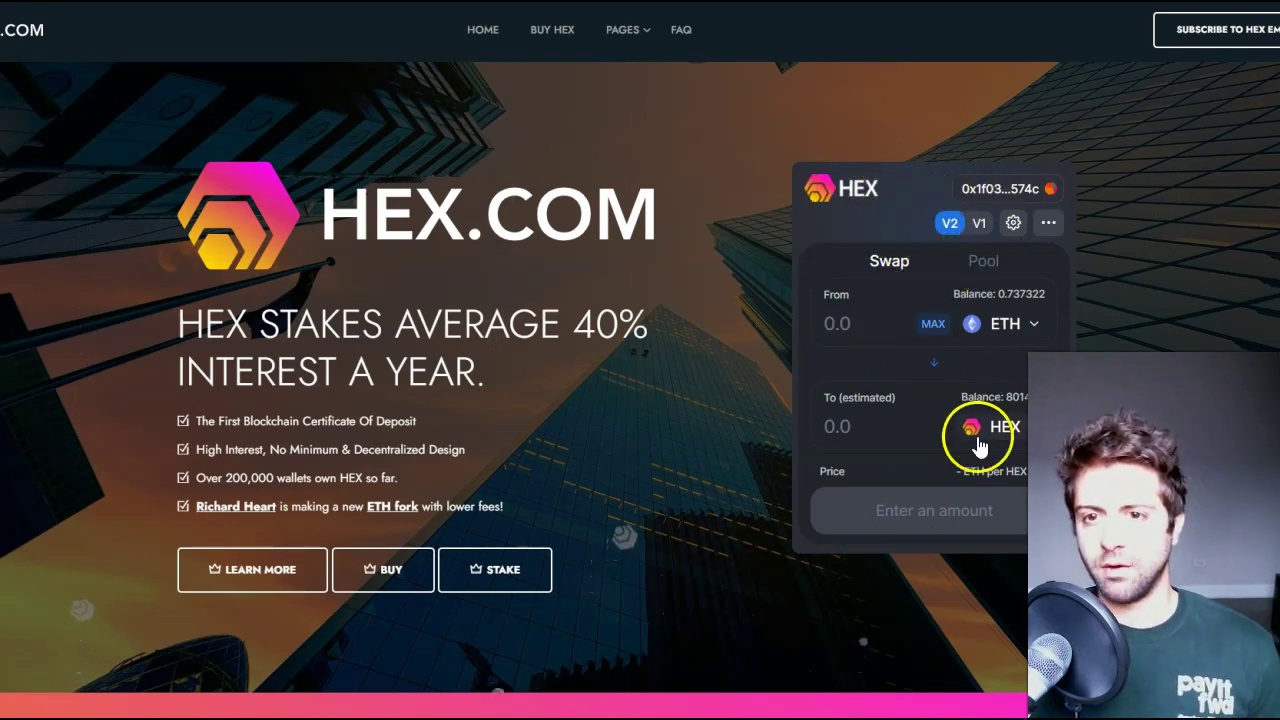
click(933, 324)
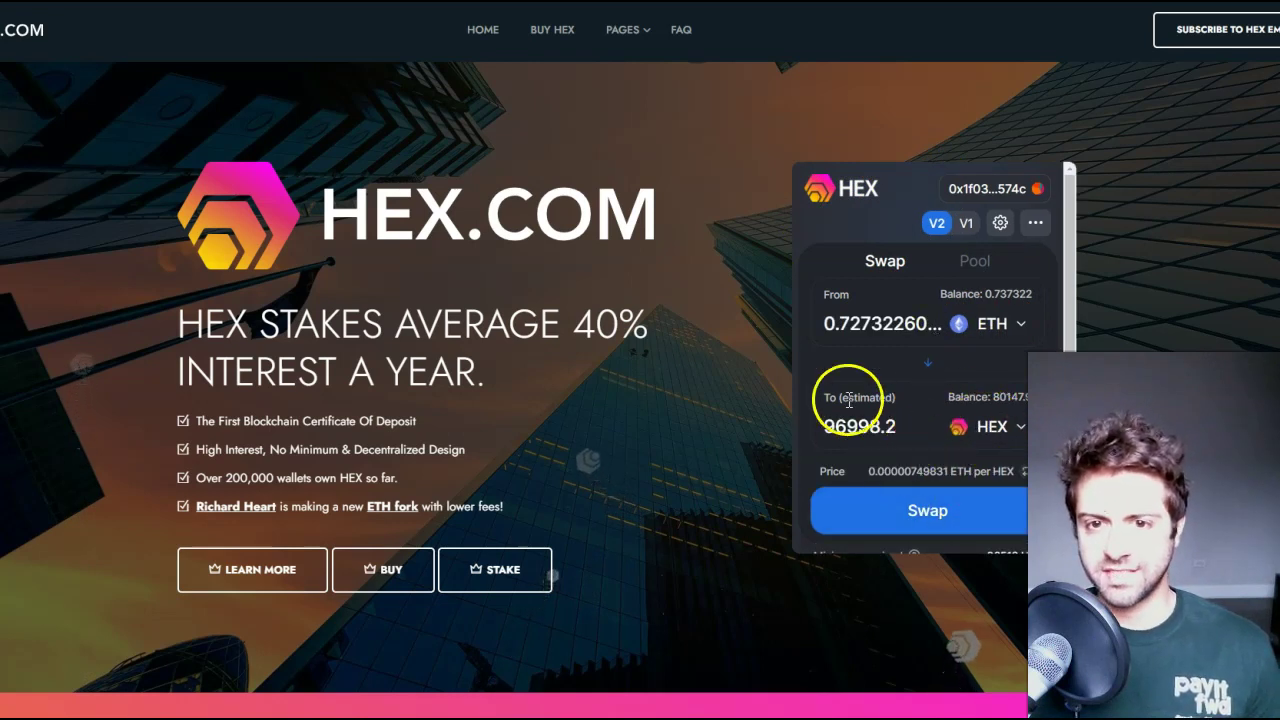
scroll(912, 508, down, 1)
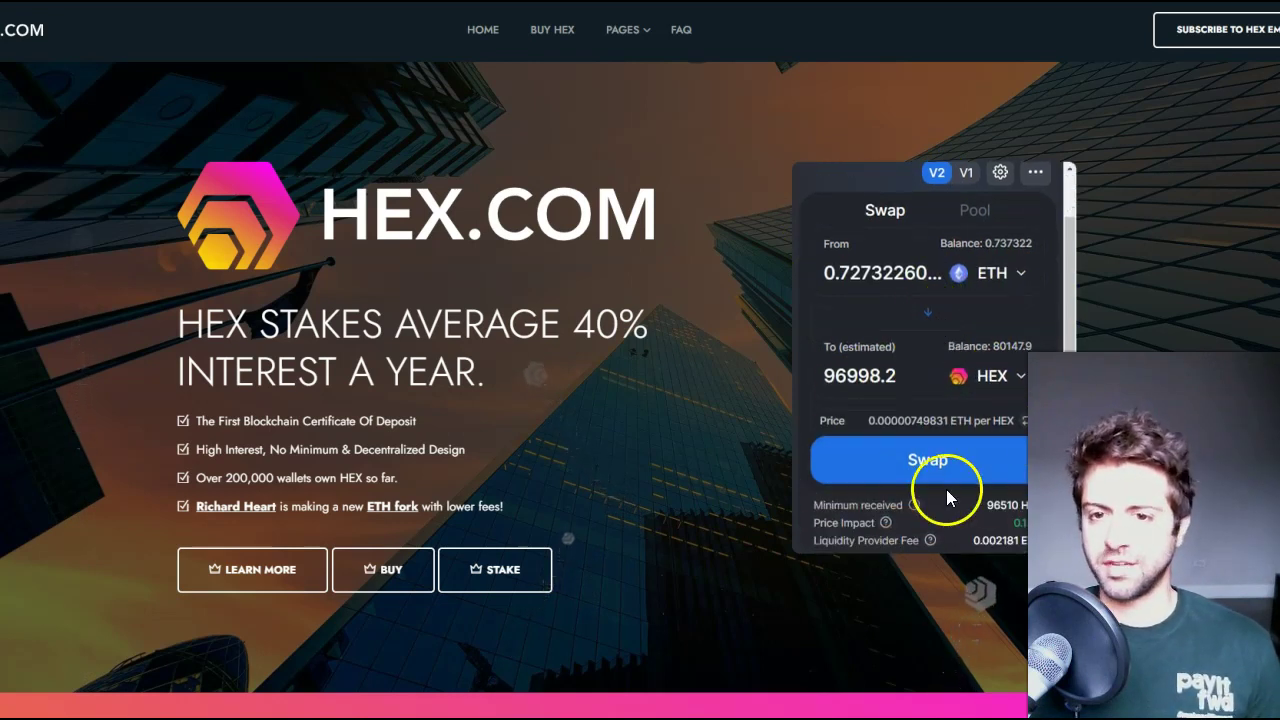
scroll(987, 498, up, 1)
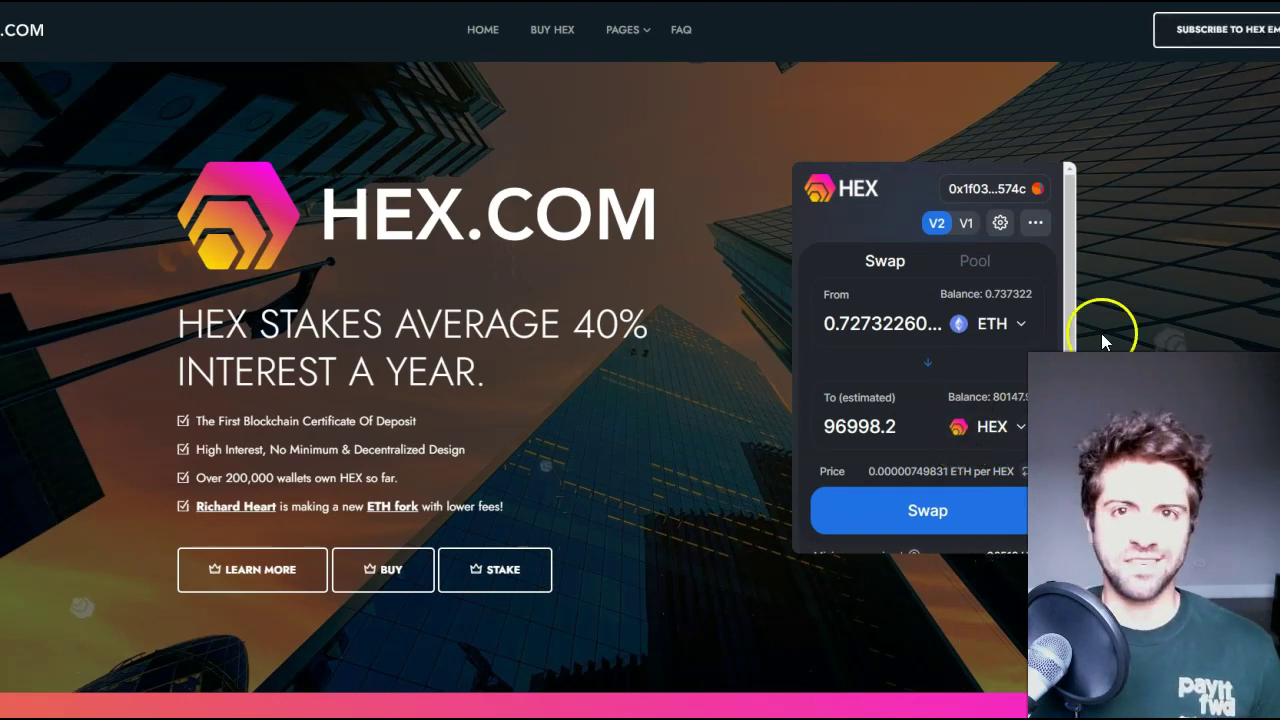
click(930, 510)
click(930, 508)
- Send the swap to MetaMask, reject the underfunded transaction, and close the Confirm Swap dialog
click(924, 511)
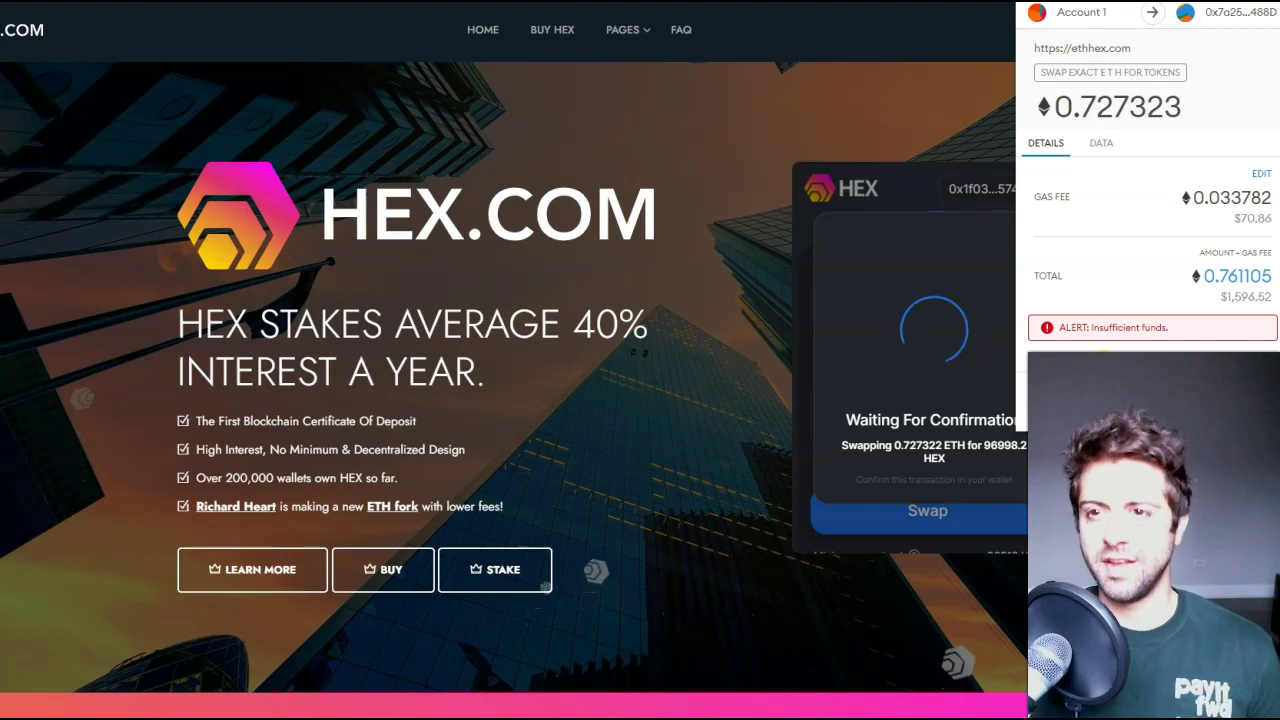
click(1090, 401)
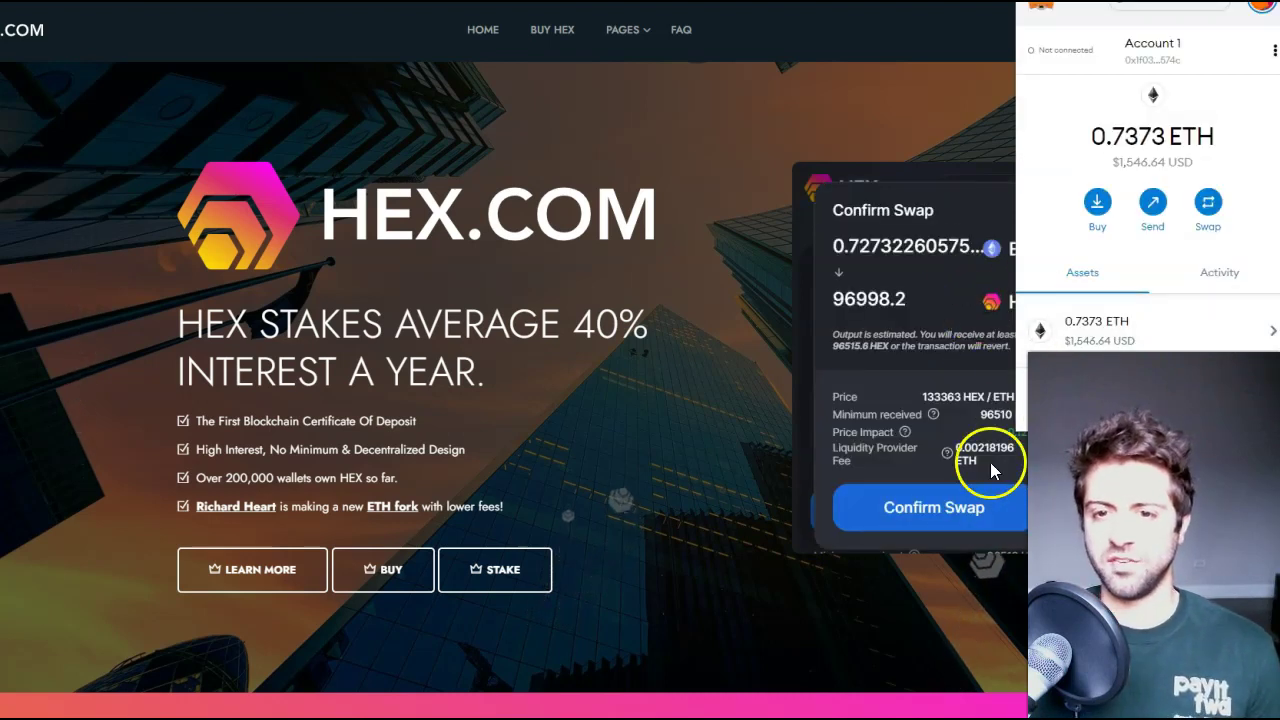
click(896, 396)
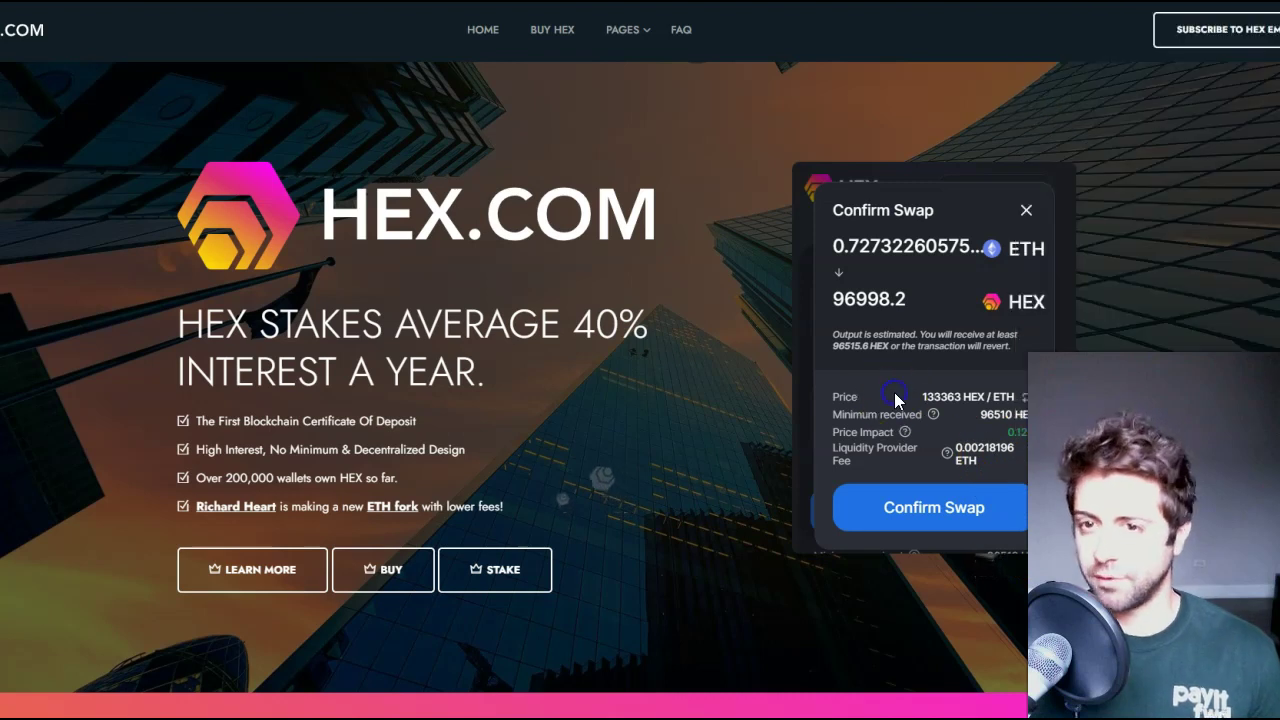
click(1024, 208)
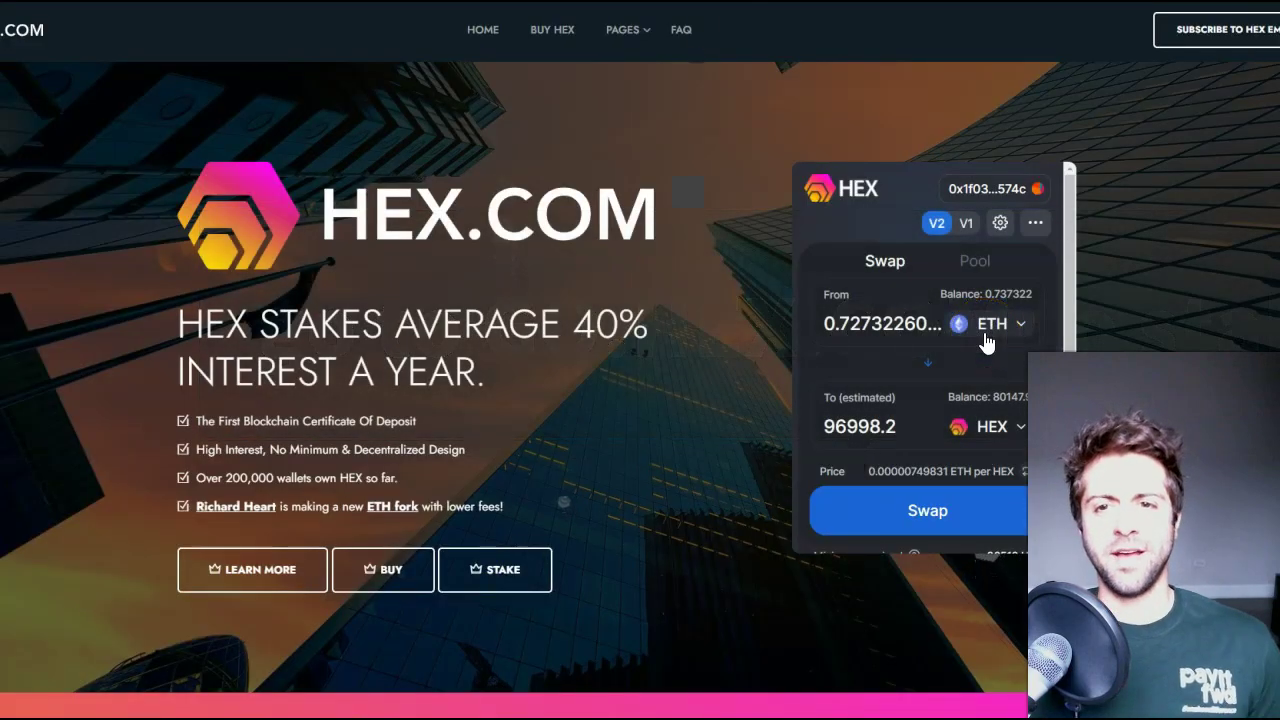
- Search 'usdc' and select USDC as the From token instead of ETH
click(988, 326)
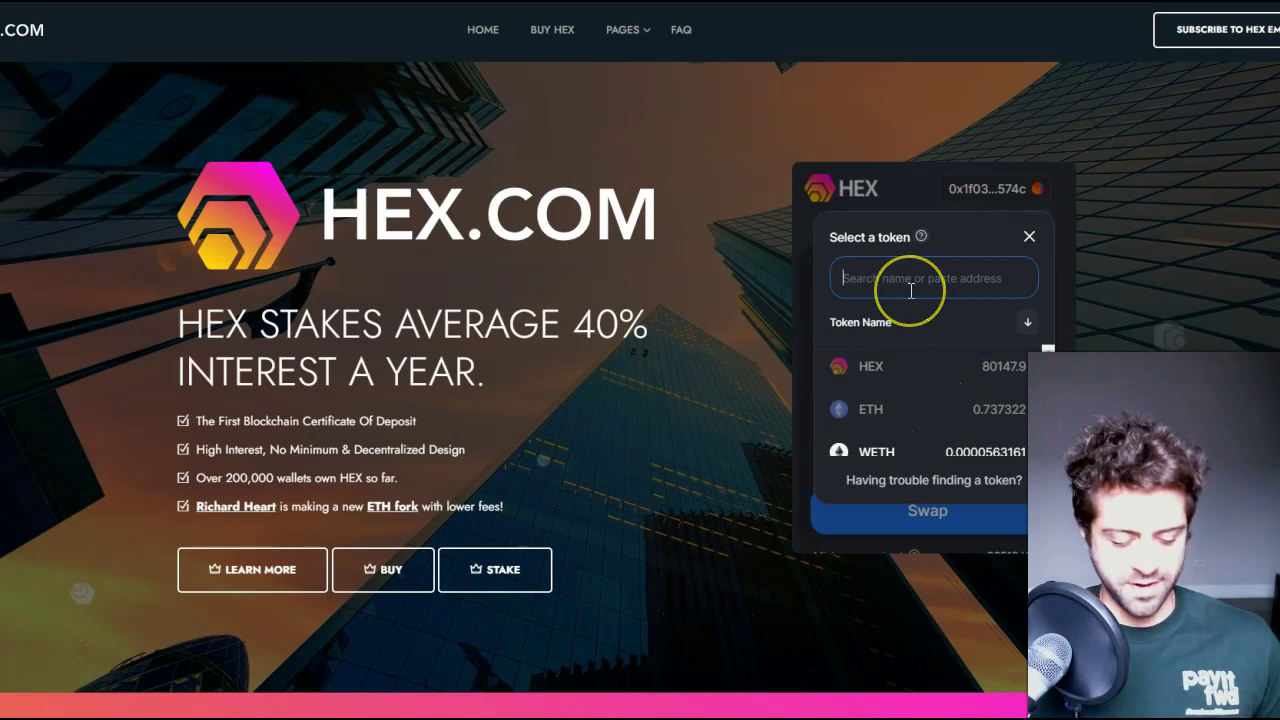
text(usdc)
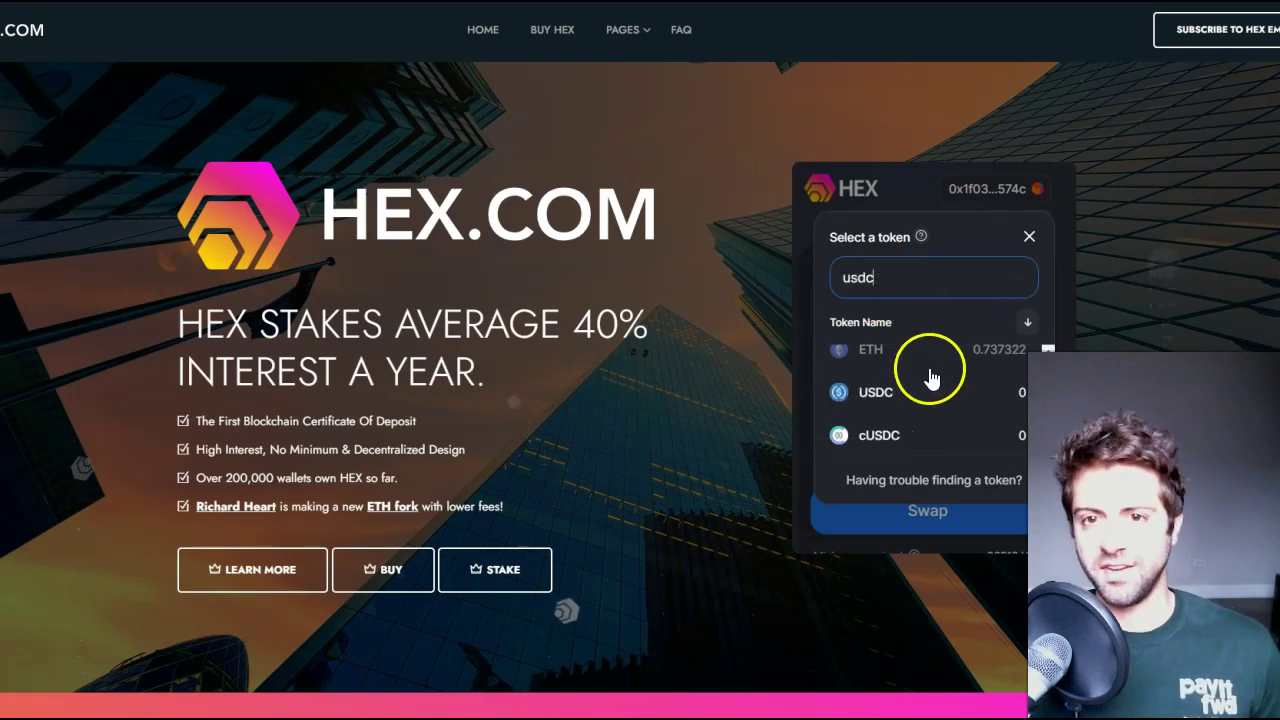
click(895, 402)
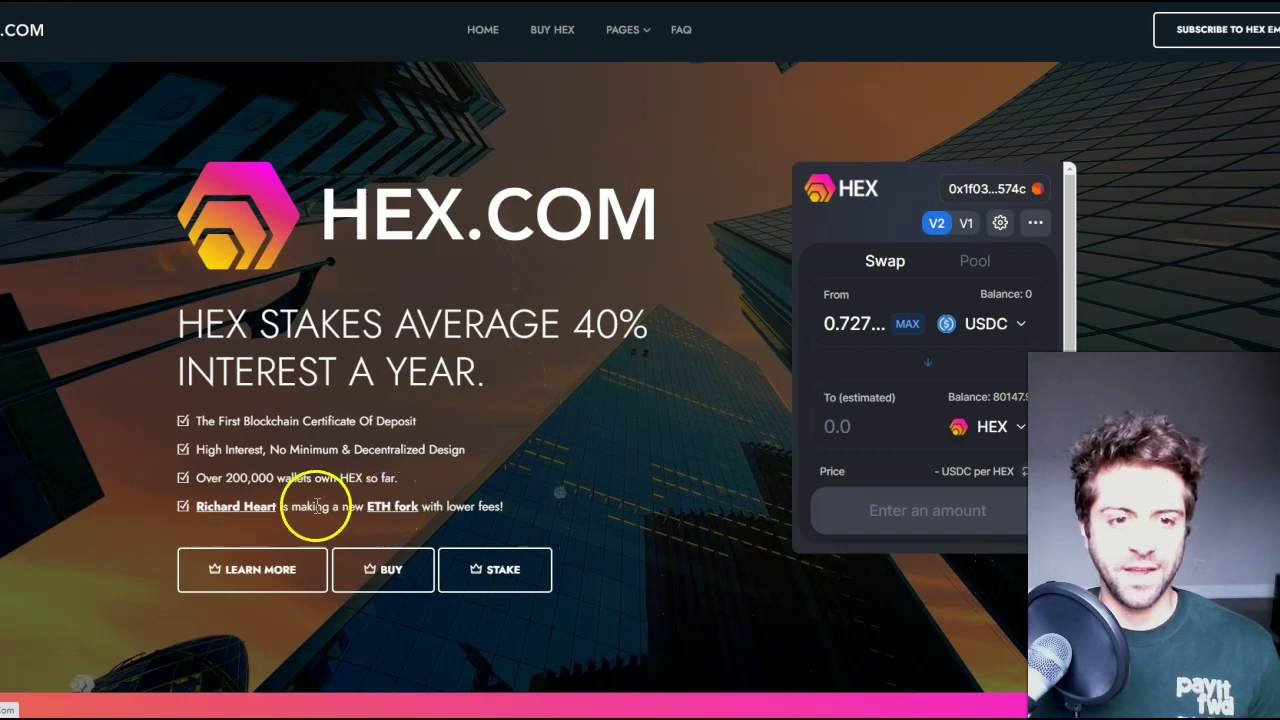
- Follow the ETH fork link, decline Telegram Desktop, and open the PulseChain fork page
click(253, 520)
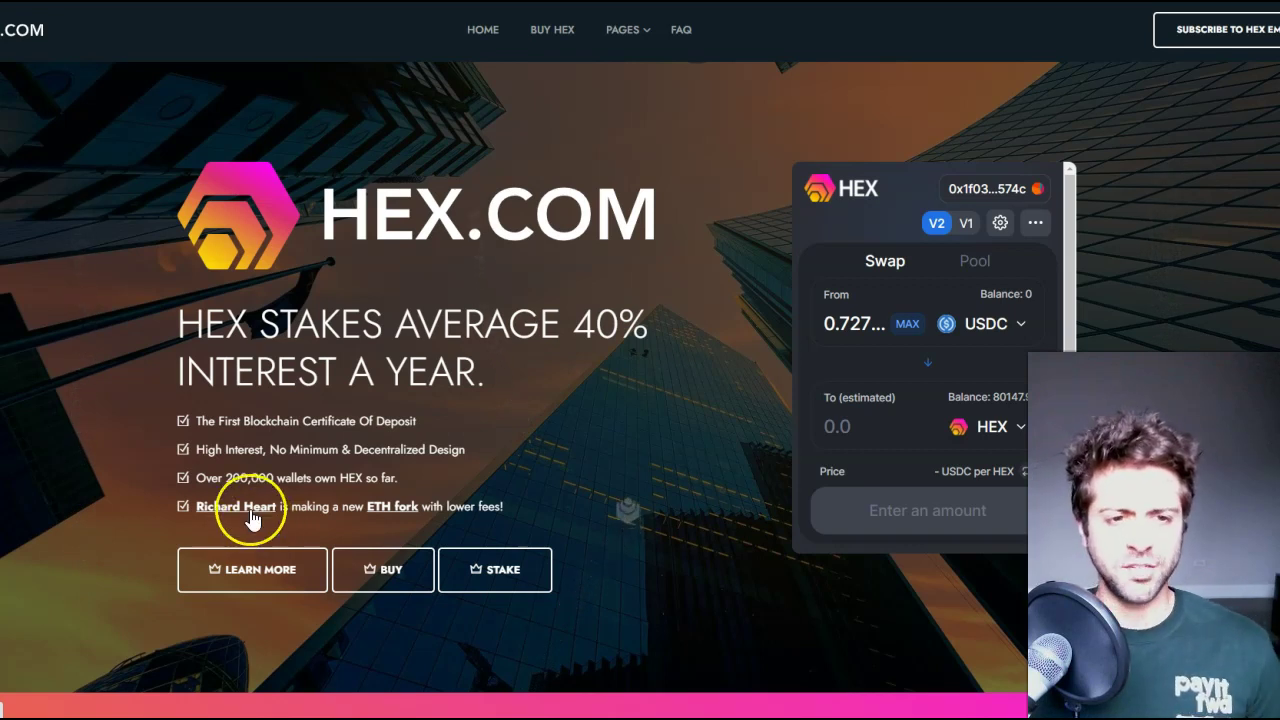
click(410, 520)
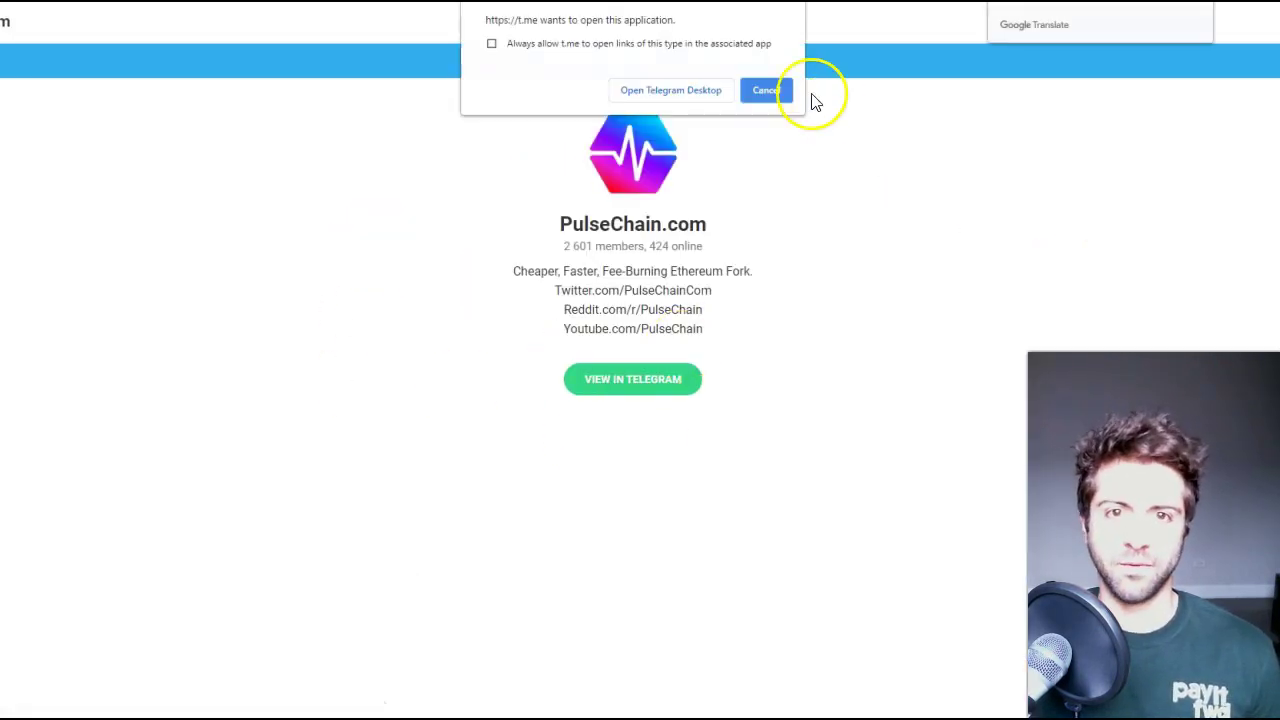
click(770, 90)
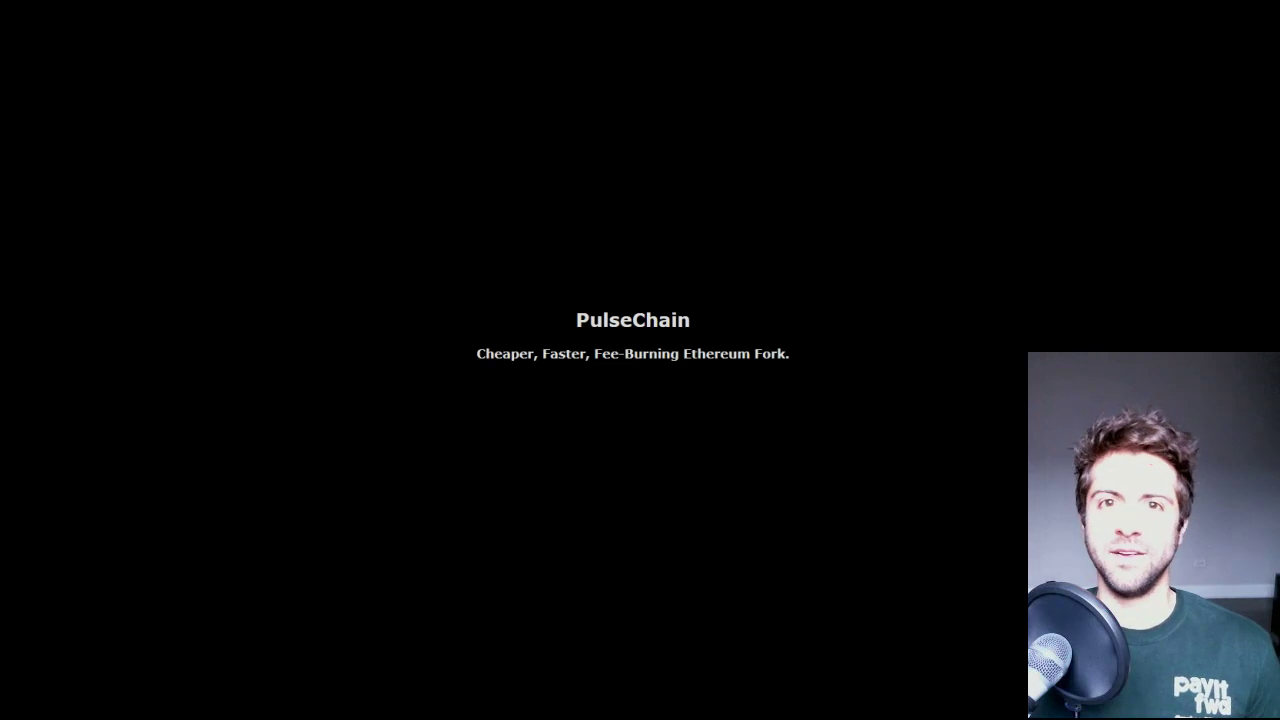
click(310, 283)
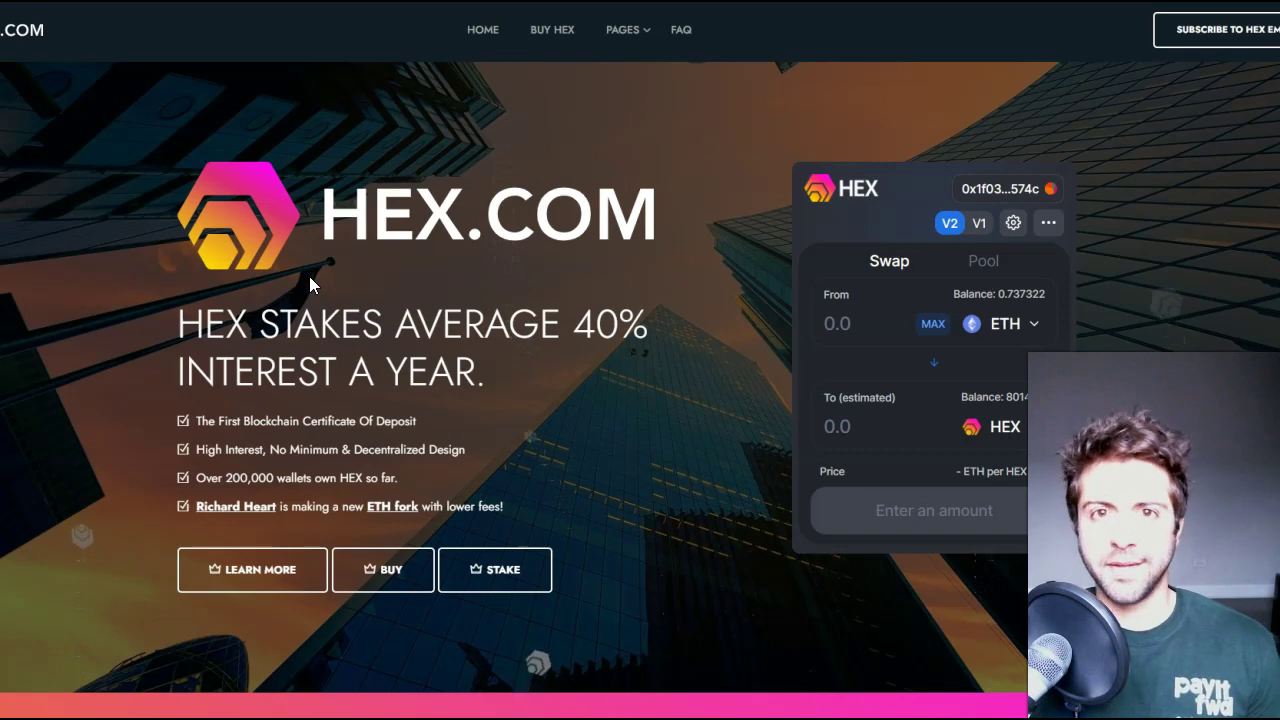
click(305, 292)
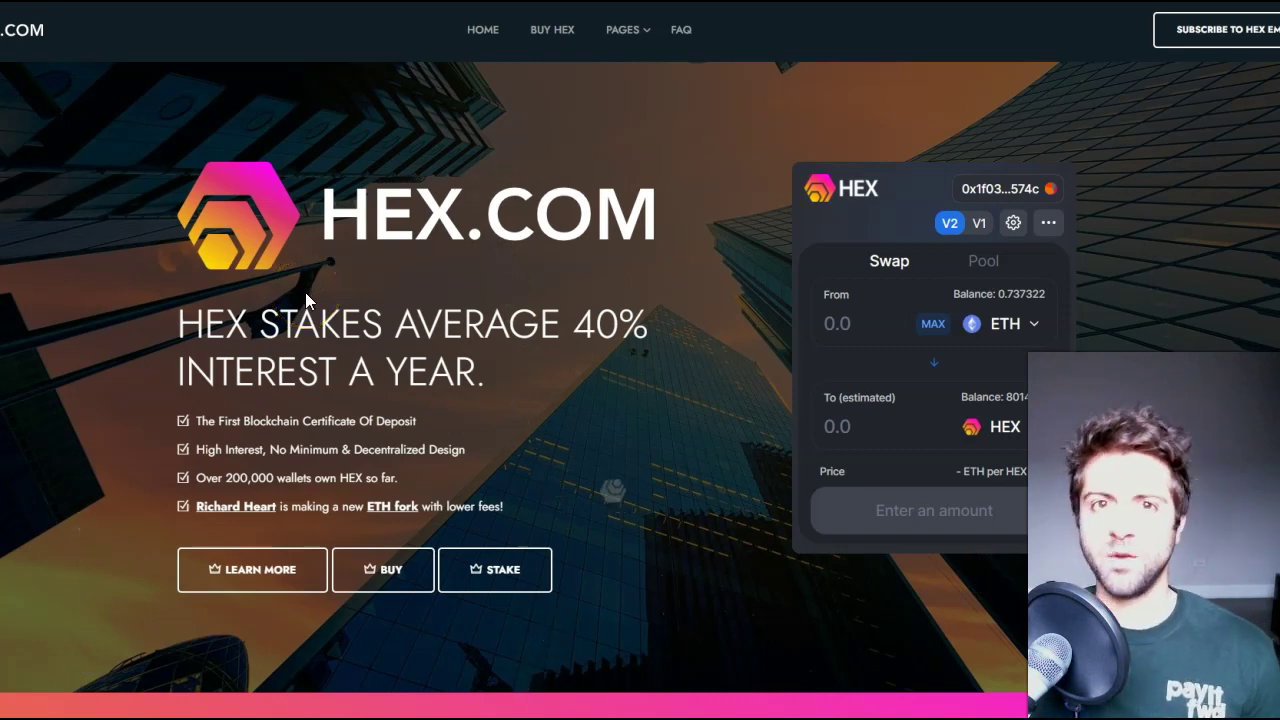